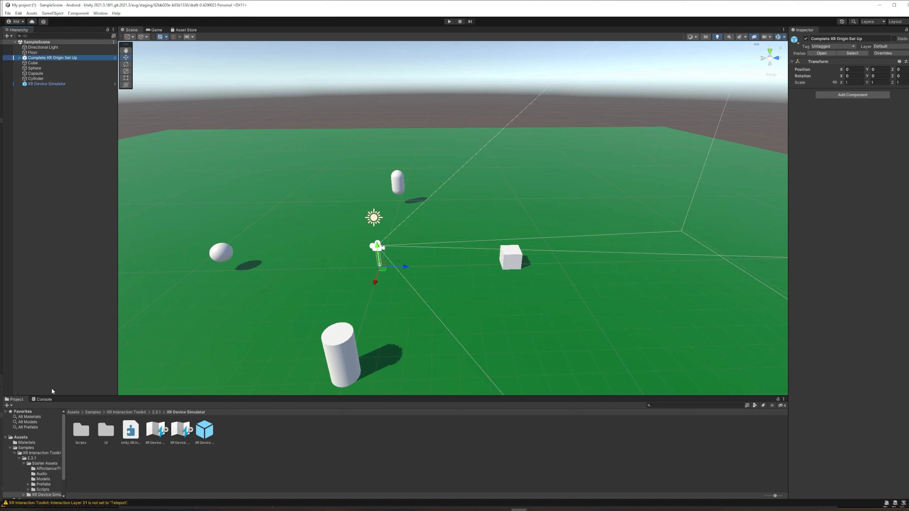
# Read the XR Interaction Toolkit warning in the console and return to the project's root Assets folder
pyautogui.click(47, 401)
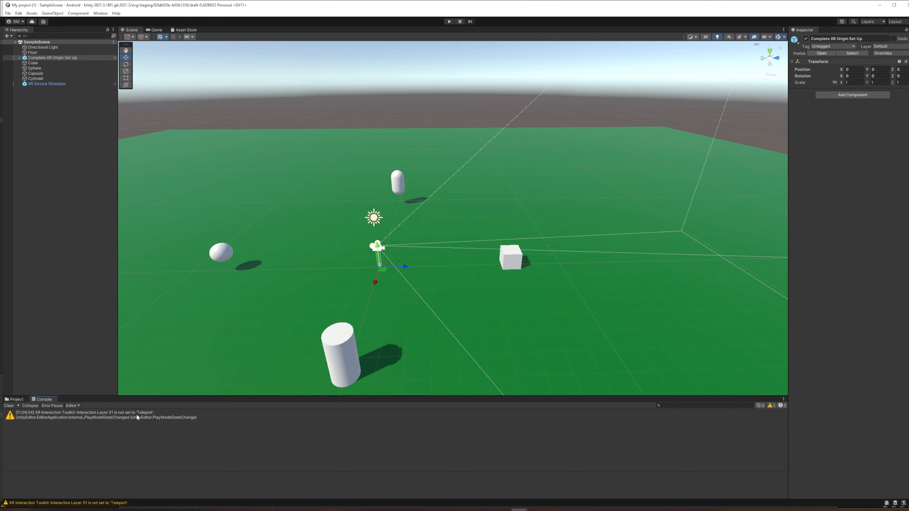
pyautogui.click(16, 400)
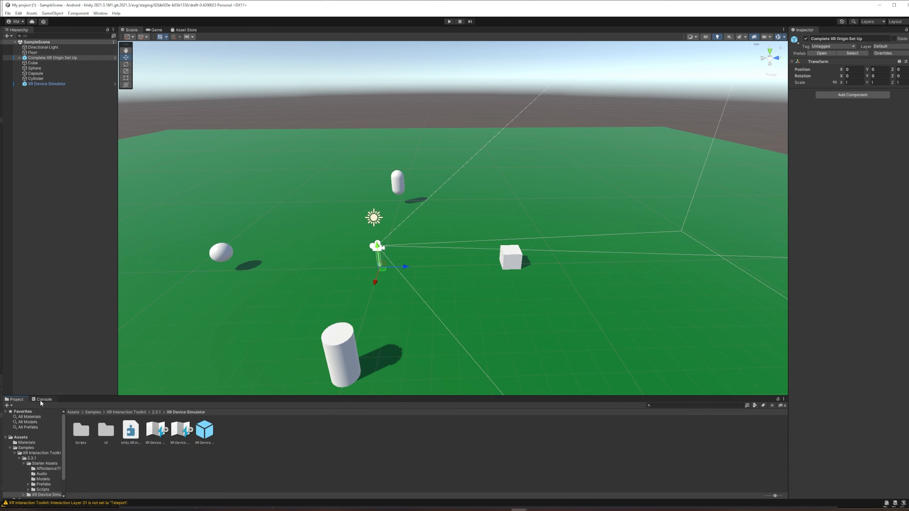
pyautogui.click(27, 438)
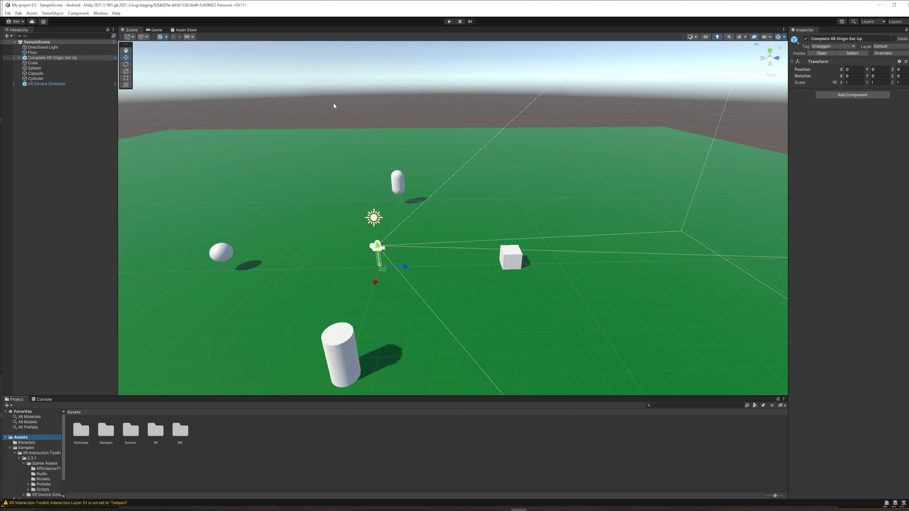
# Name interaction User Layer 31 "Teleport" in the XR Interaction Toolkit project settings and close the settings window
pyautogui.click(19, 15)
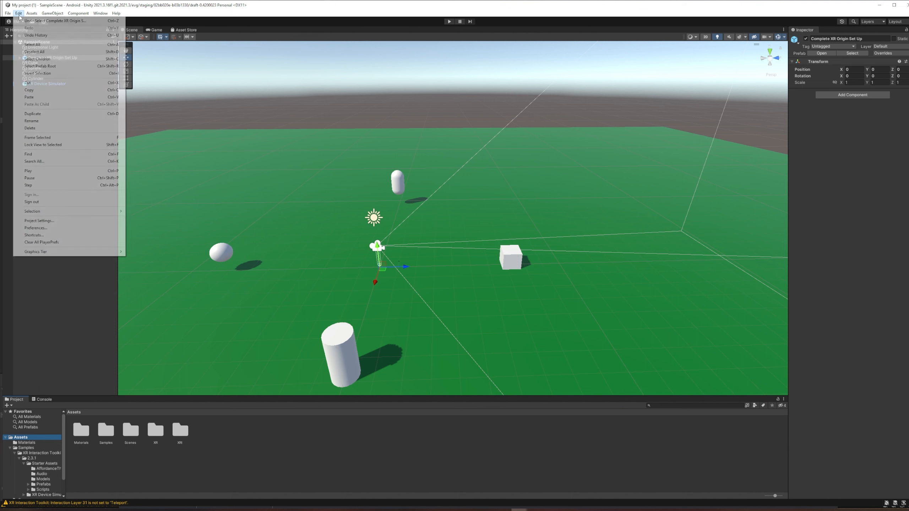
pyautogui.click(70, 221)
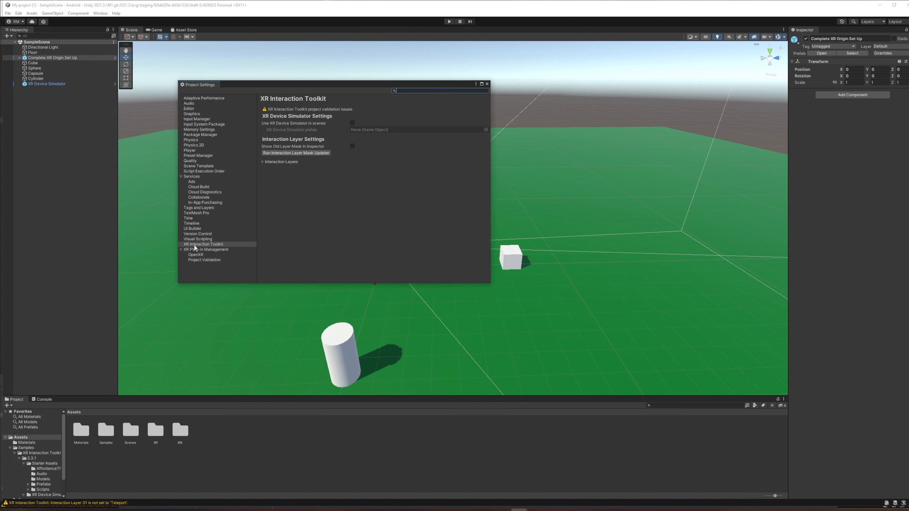
pyautogui.click(263, 161)
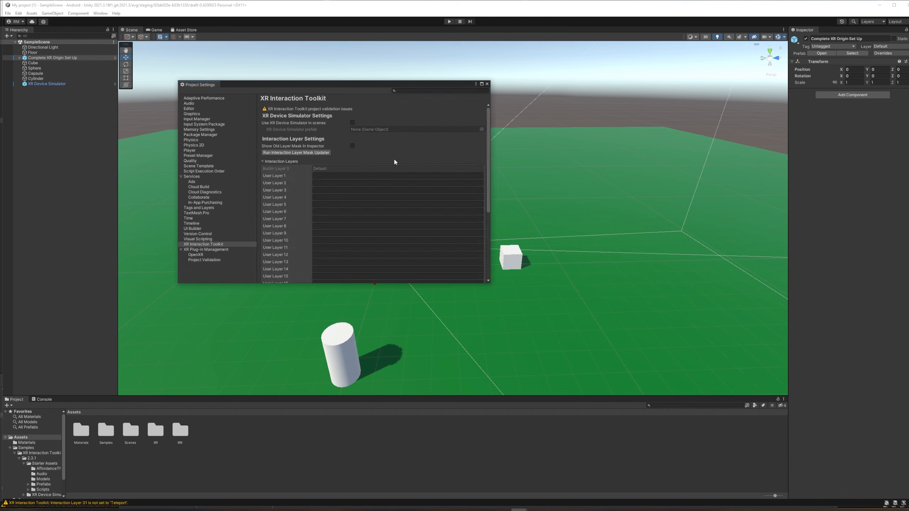
pyautogui.moveTo(488, 145); pyautogui.dragTo(478, 230)
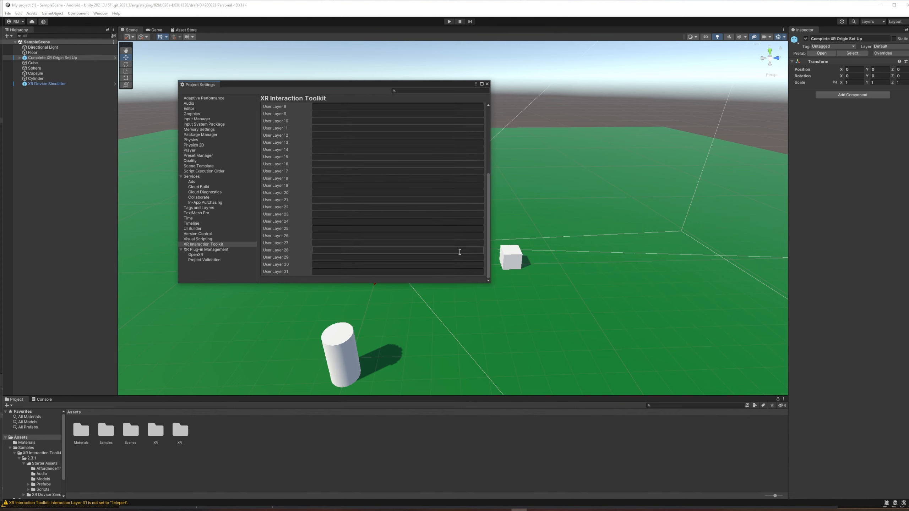
pyautogui.click(325, 272)
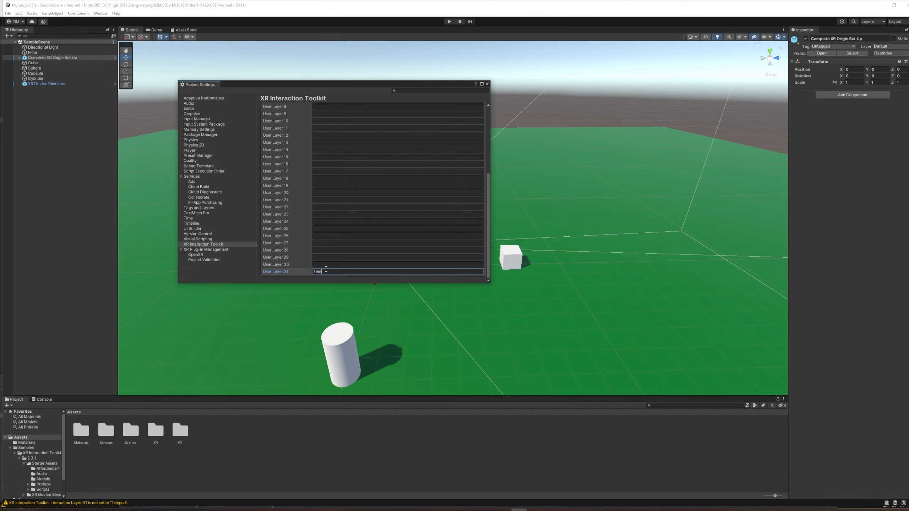
pyautogui.write('por')
pyautogui.press('Return')
pyautogui.click(487, 84)
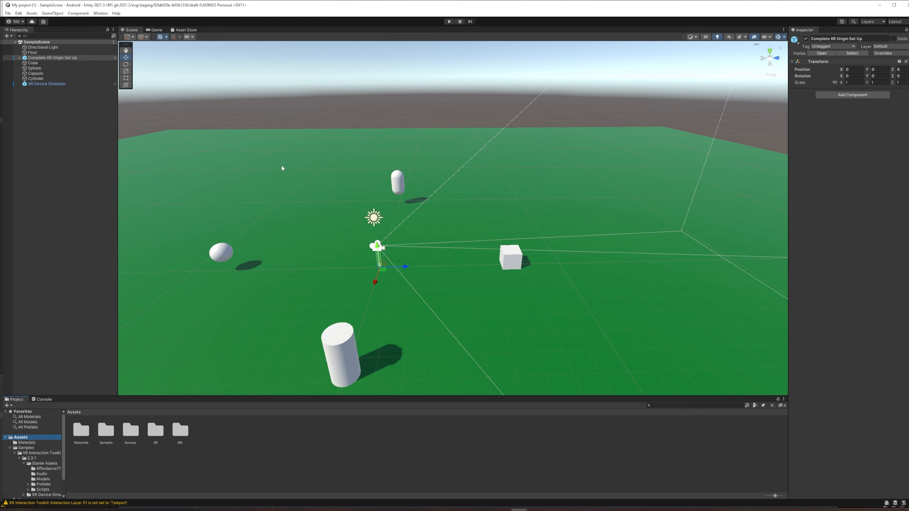
# Examine the components of the XR Origin and of the Teleport Interactor under the right hand
pyautogui.click(19, 58)
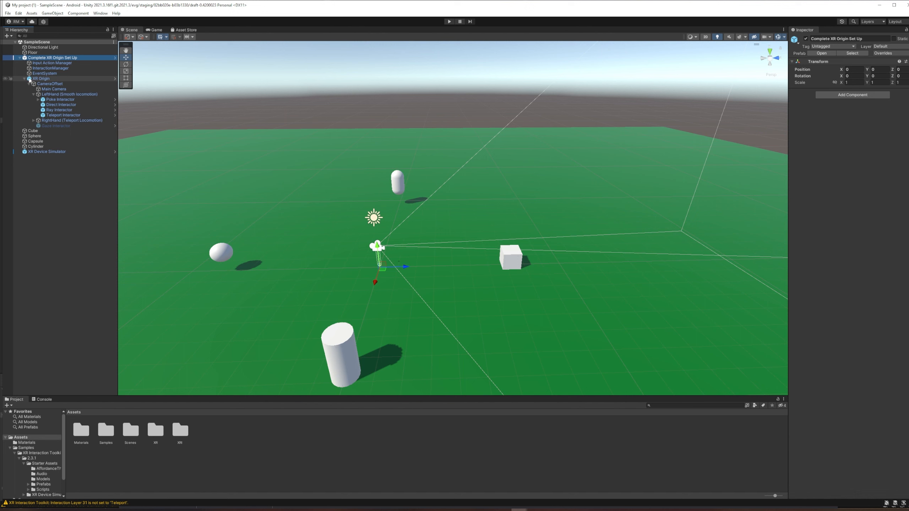
pyautogui.click(30, 79)
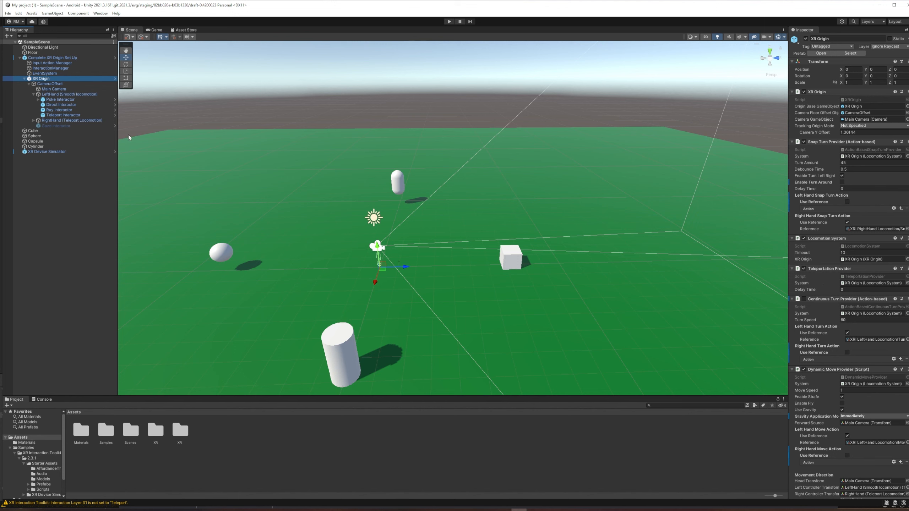
pyautogui.click(33, 121)
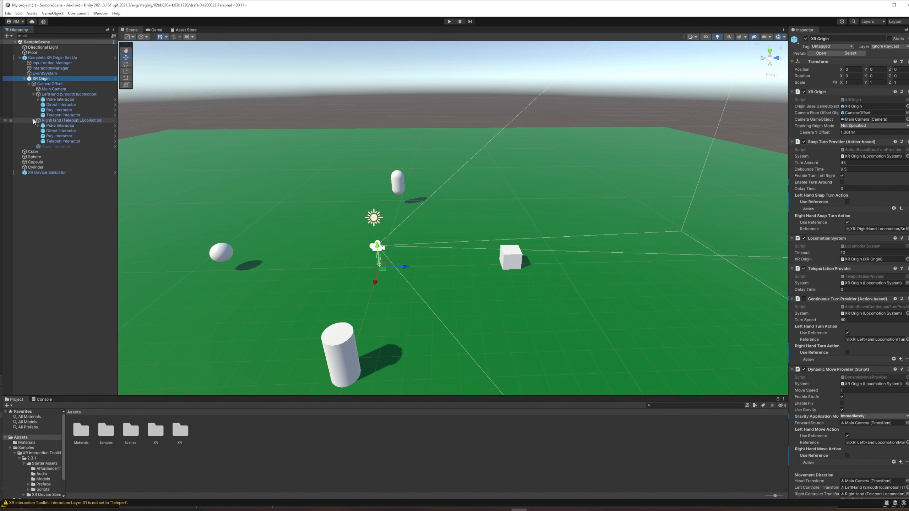
pyautogui.click(54, 141)
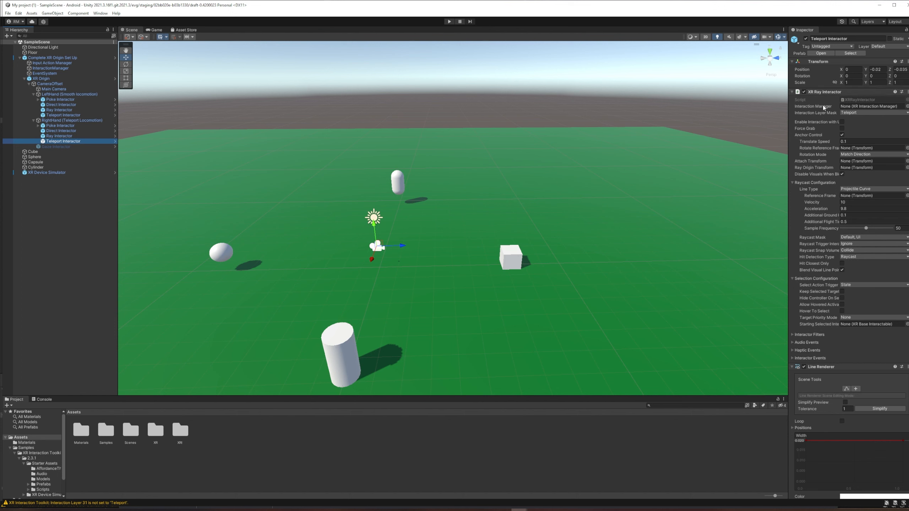
pyautogui.scroll(-5, 848, 250)
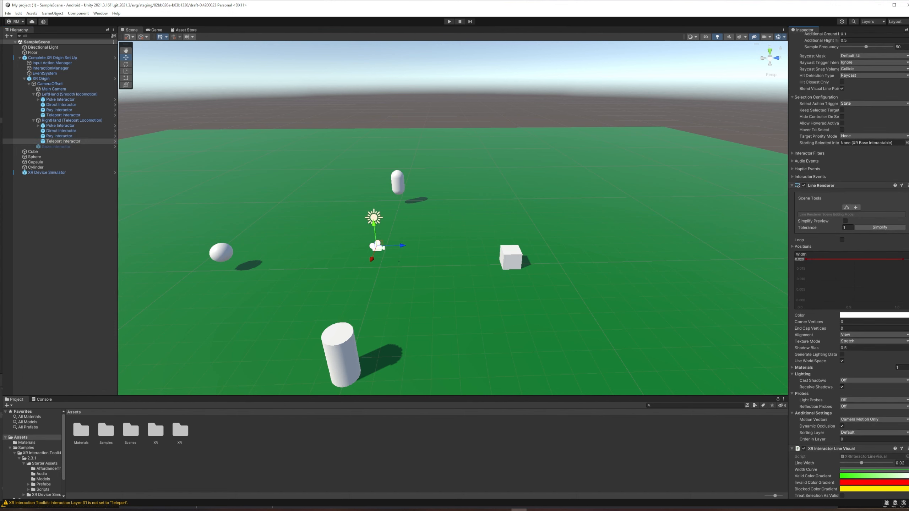
pyautogui.scroll(-8, 848, 250)
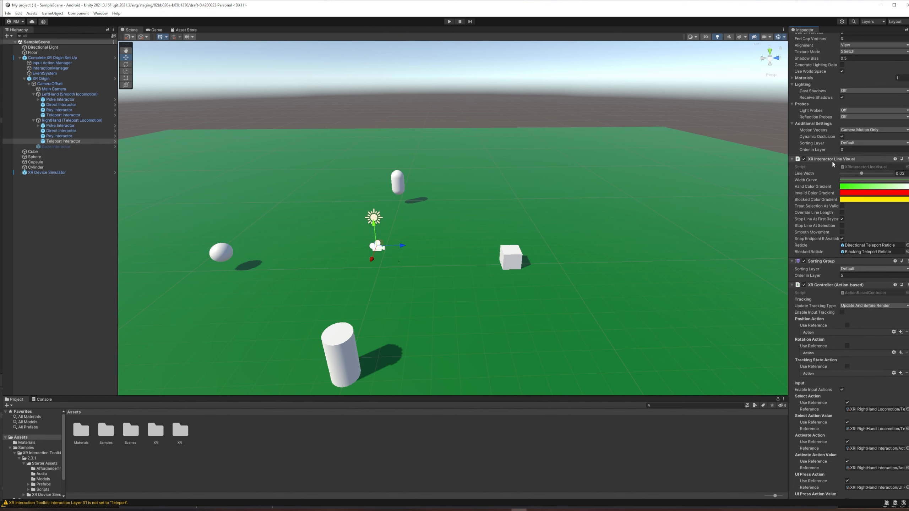
pyautogui.scroll(15, 907, 60)
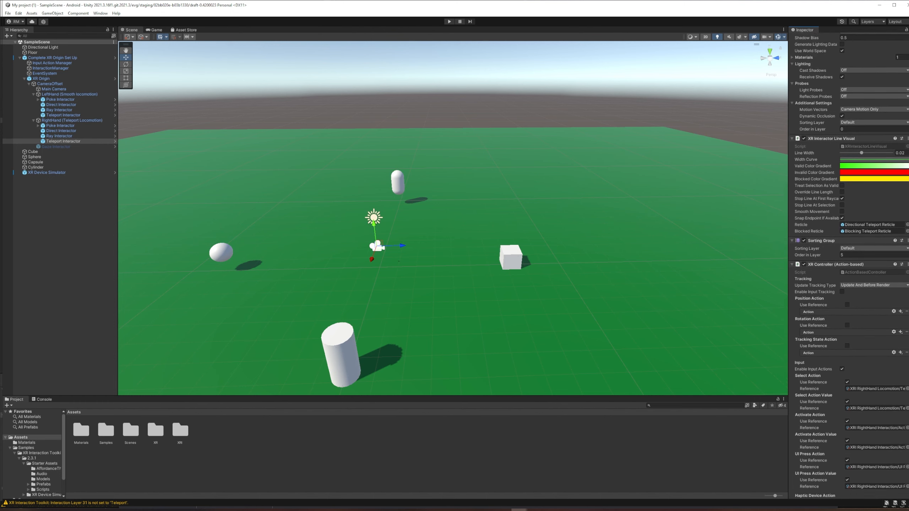
pyautogui.scroll(1, 907, 60)
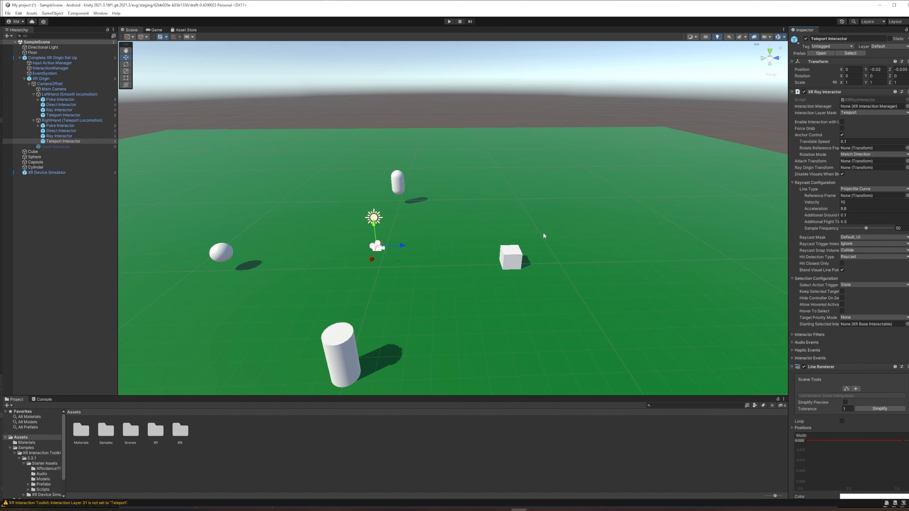
# Add a Teleportation Area component to the Floor plane
pyautogui.click(574, 174)
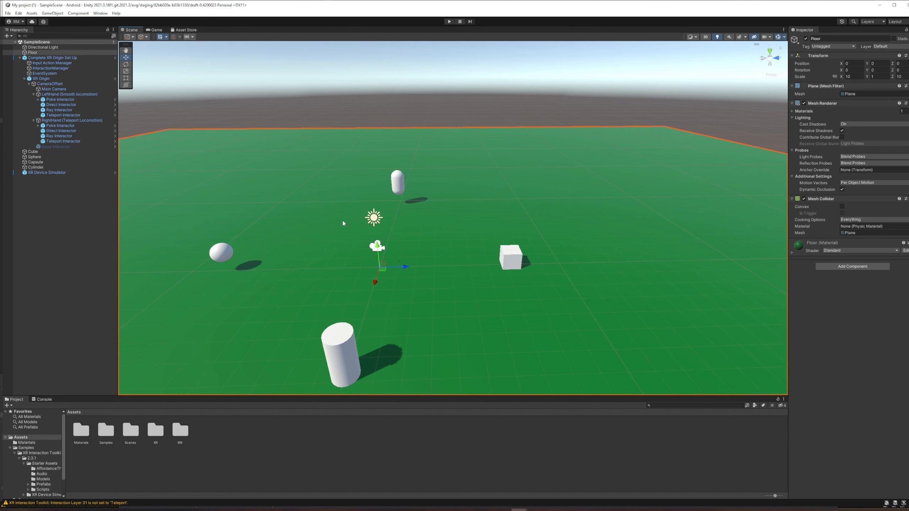
pyautogui.click(844, 268)
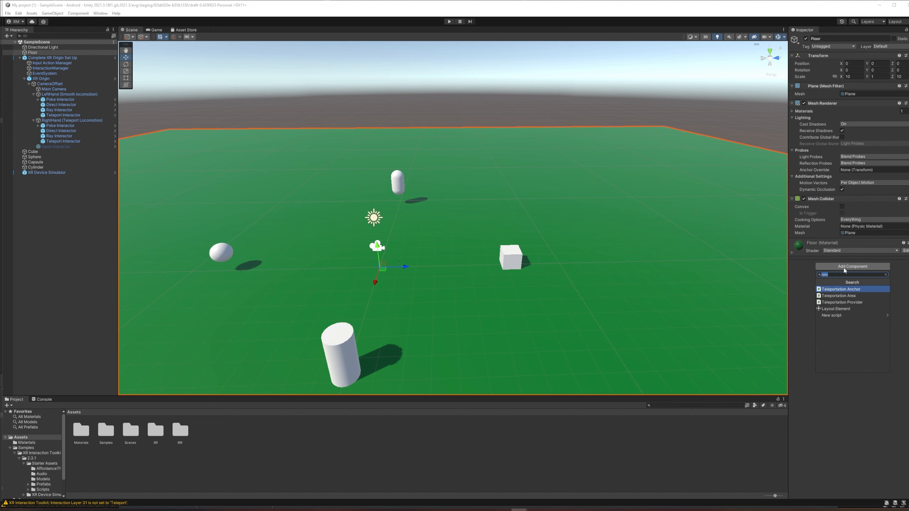
pyautogui.write('tele')
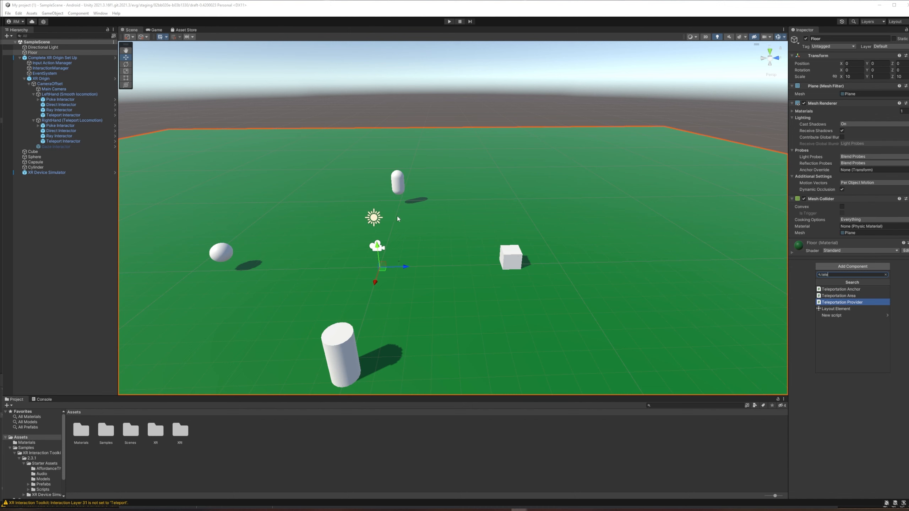
pyautogui.click(405, 221)
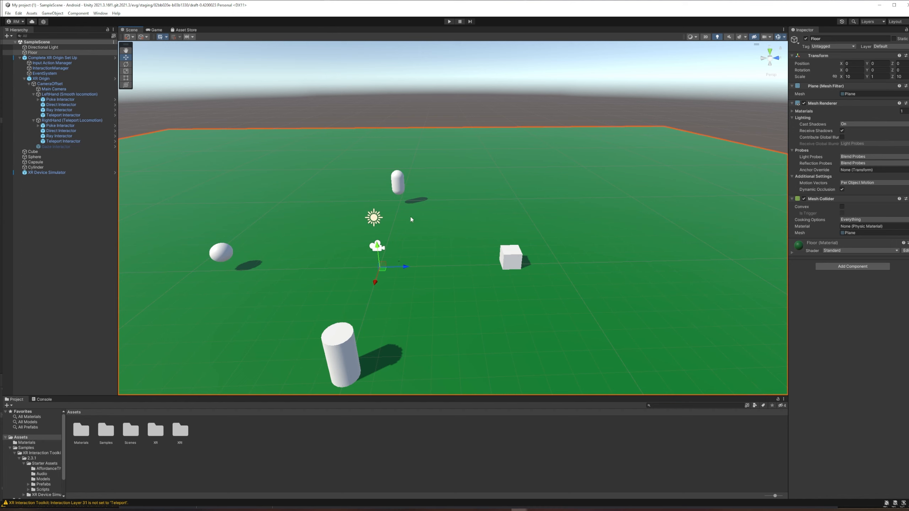
pyautogui.click(853, 269)
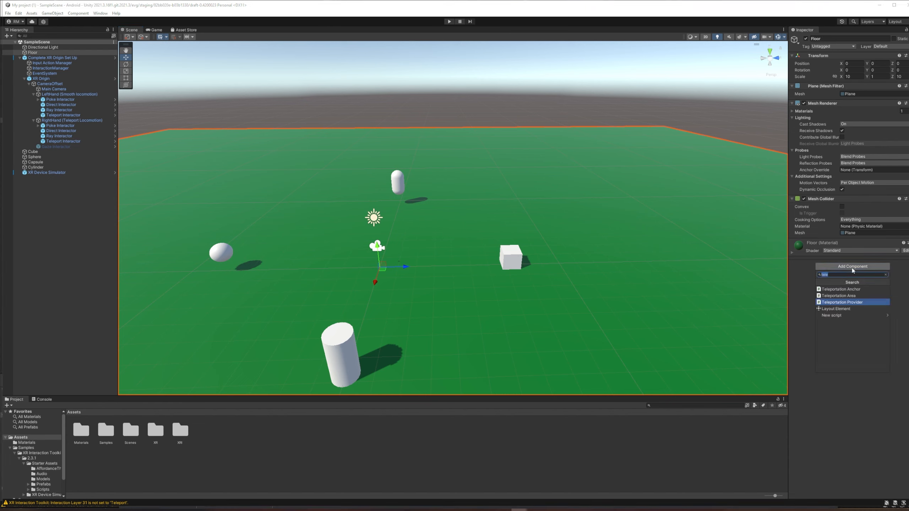
pyautogui.click(842, 296)
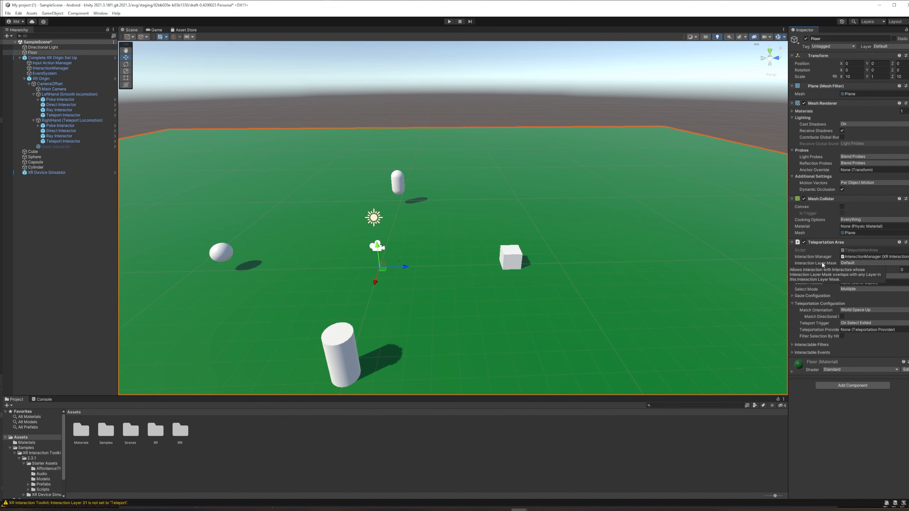
# Check the interaction layer list through the Teleportation Area's layer mask and reselect the Floor
pyautogui.click(859, 263)
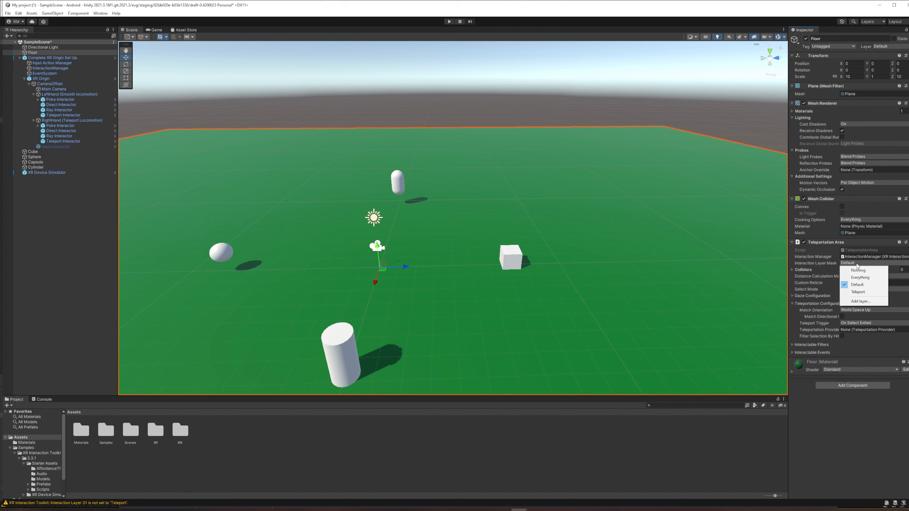
pyautogui.click(863, 302)
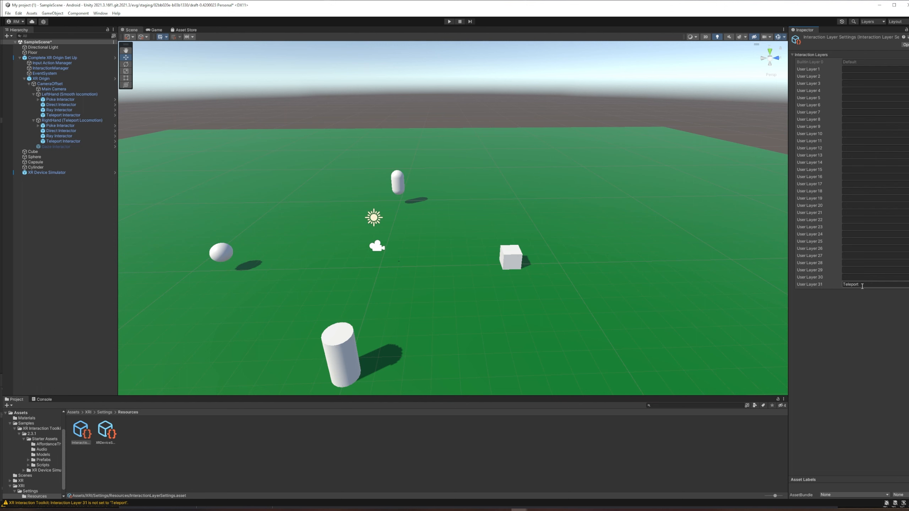
pyautogui.click(688, 253)
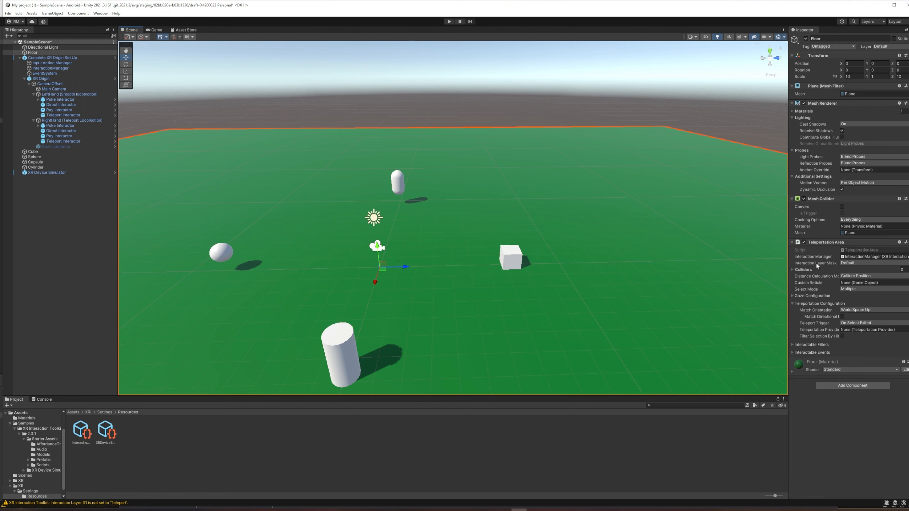
# Clear the Teleportation Area's Interaction Layer Mask to Nothing and set it to Teleport only
pyautogui.click(853, 262)
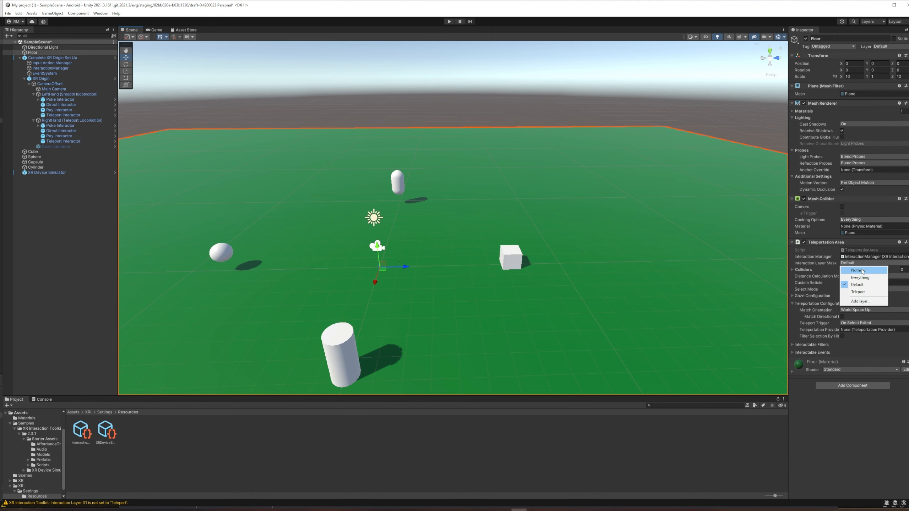
pyautogui.click(863, 271)
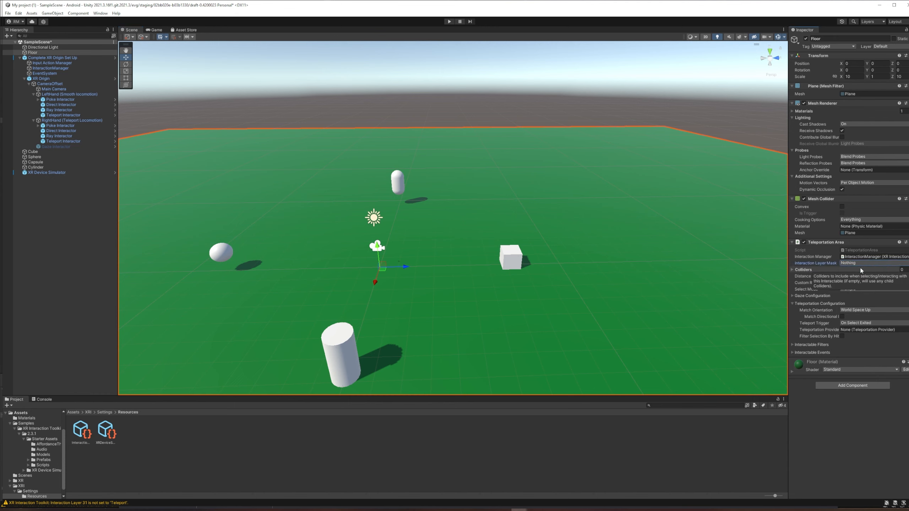
pyautogui.click(861, 262)
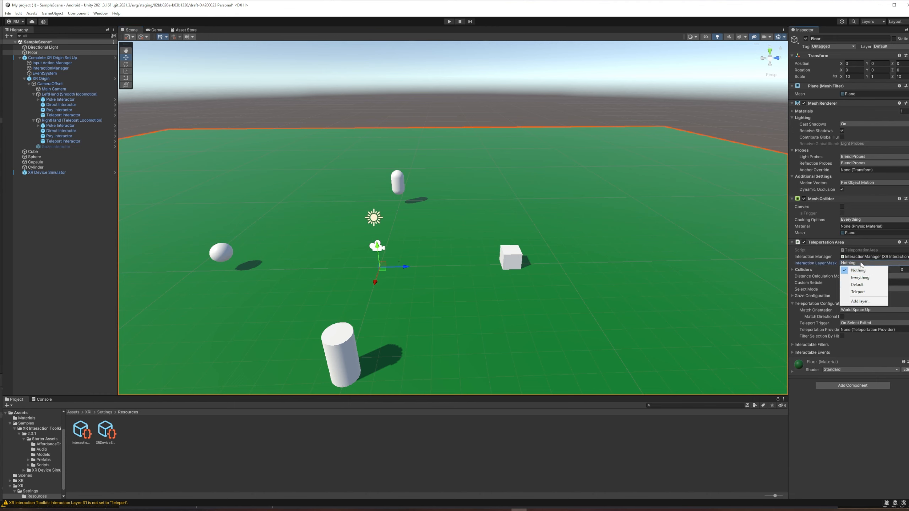
pyautogui.click(858, 291)
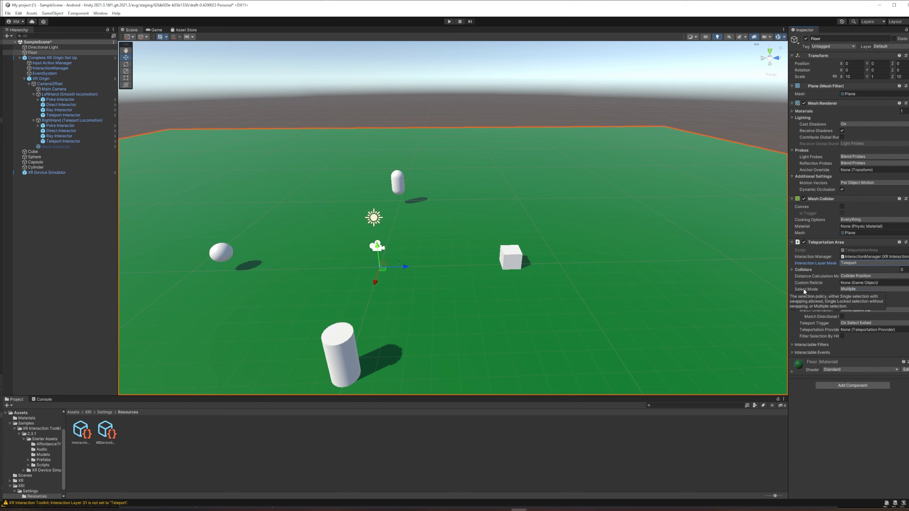
# Try Everything as the Floor's Interaction Layer Mask, clear it to Nothing and restore Teleport as the only layer
pyautogui.click(854, 264)
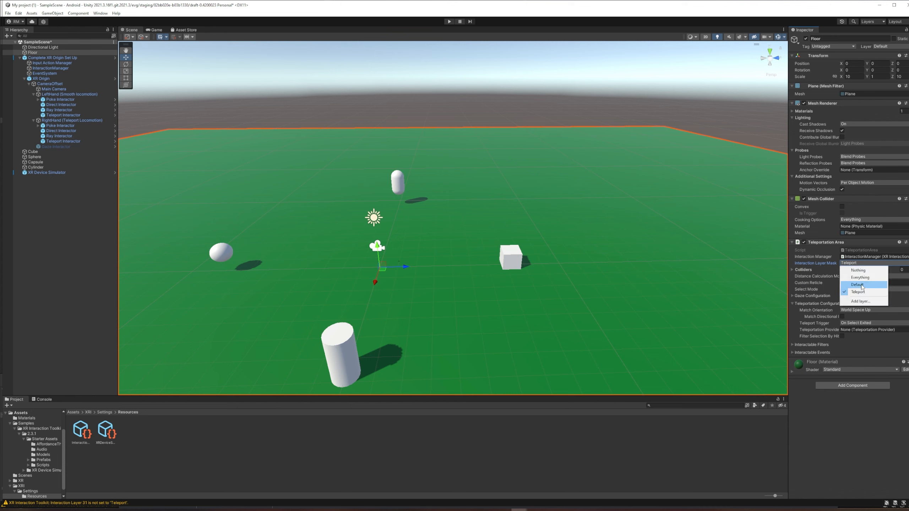
pyautogui.click(860, 278)
pyautogui.click(864, 263)
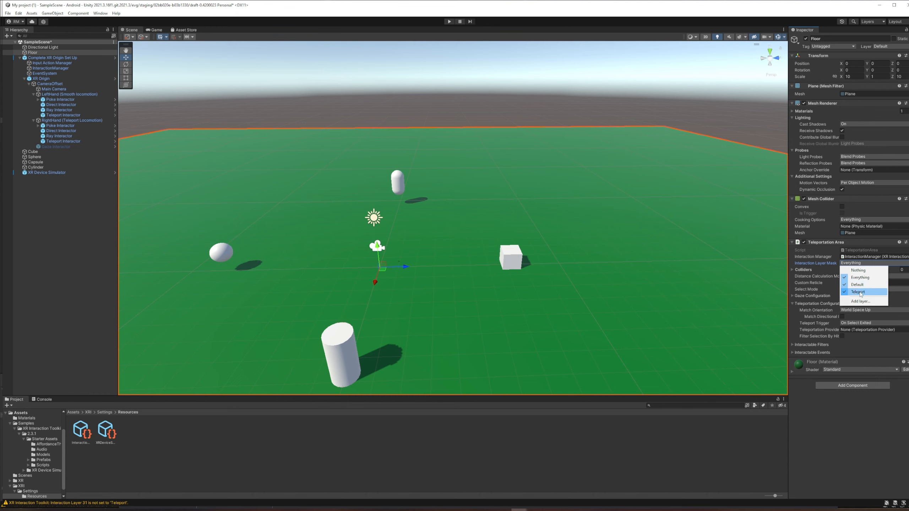
pyautogui.click(860, 271)
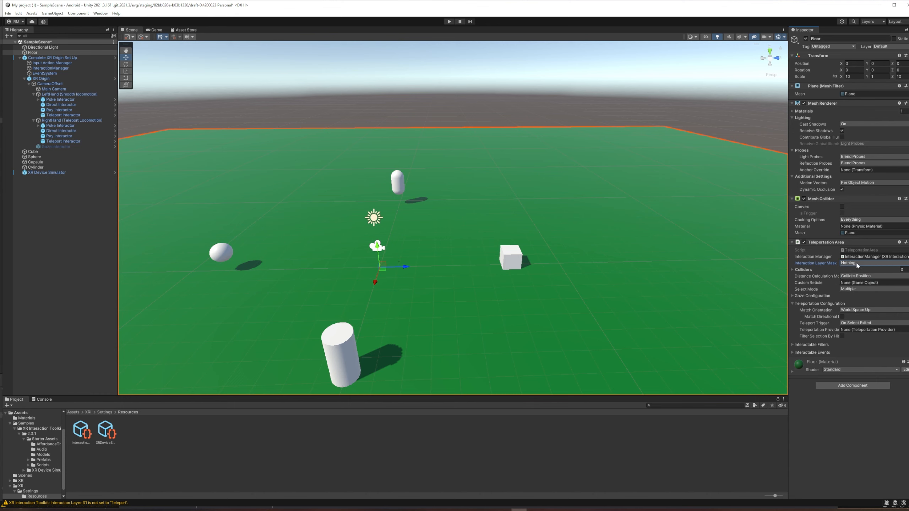
pyautogui.click(859, 263)
pyautogui.click(857, 292)
# Assign the Directional Teleport Reticle prefab from the Starter Assets Teleport prefabs as the Custom Reticle of the Floor's Teleportation Area
pyautogui.click(33, 460)
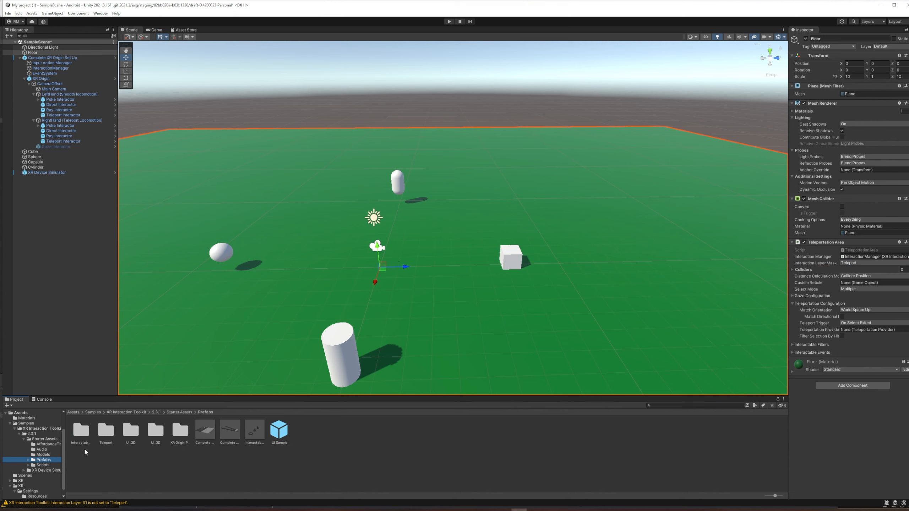
pyautogui.doubleClick(112, 434)
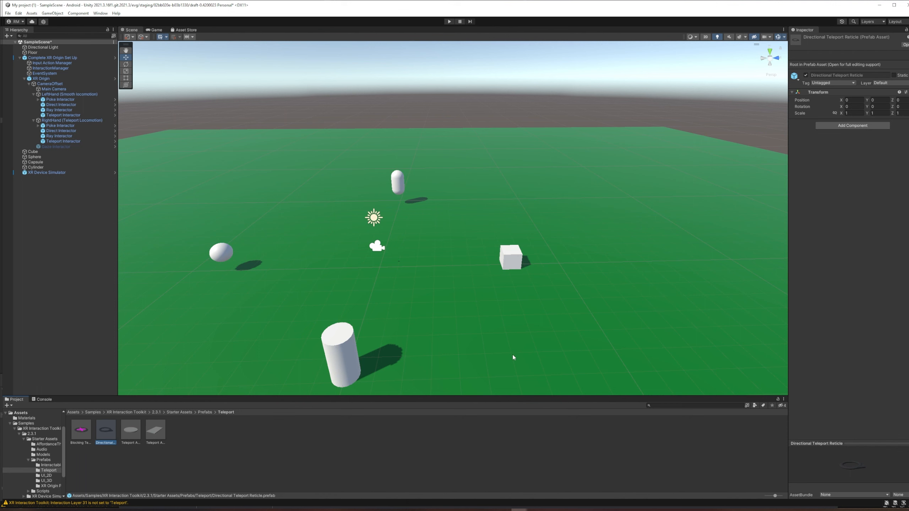
pyautogui.click(545, 334)
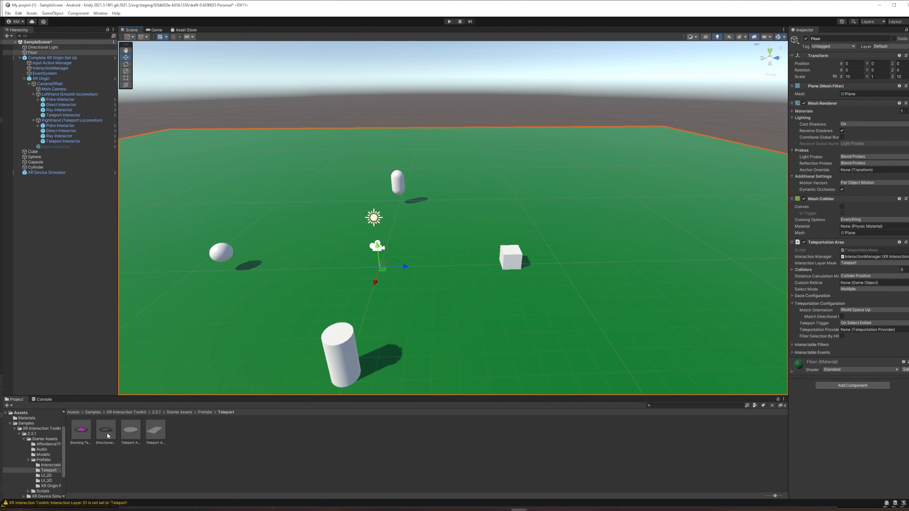
pyautogui.moveTo(106, 434); pyautogui.dragTo(854, 284)
pyautogui.moveTo(834, 317)
# Run the scene and raise the simulated headset above the cube's height, tilting its view down toward the floor
pyautogui.click(450, 21)
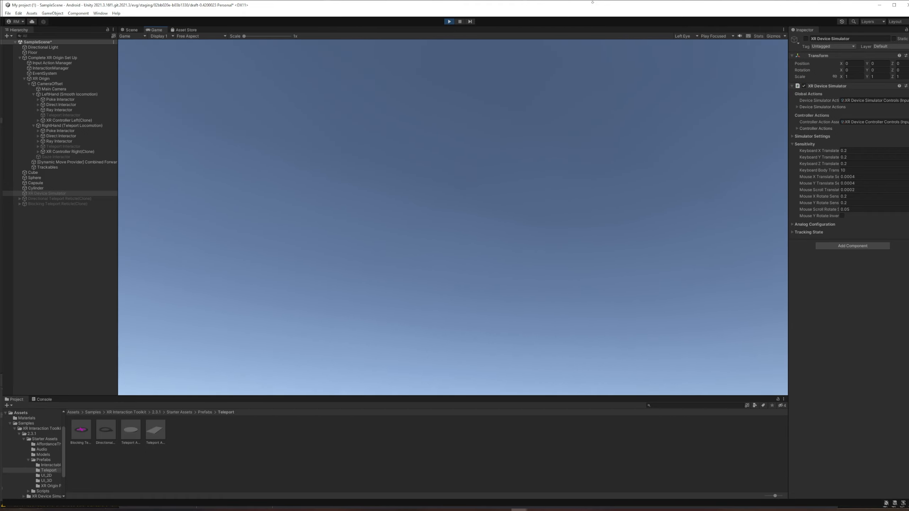
pyautogui.click(448, 22)
pyautogui.click(449, 22)
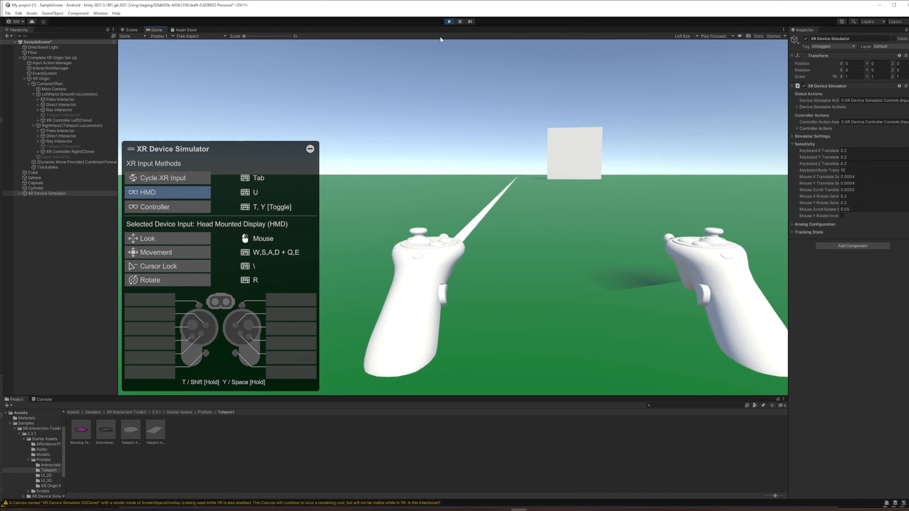
pyautogui.moveTo(442, 40)
pyautogui.mouseDown(button='right')
pyautogui.moveTo(456, 39)
pyautogui.moveTo(433, 12)
pyautogui.moveTo(449, 65)
pyautogui.moveTo(460, 47)
pyautogui.moveTo(450, 50)
pyautogui.mouseUp(button='right')
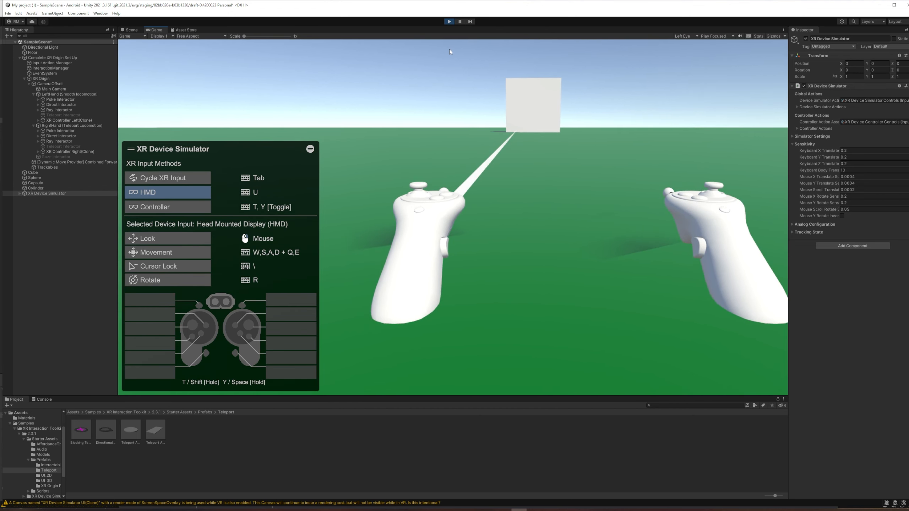
pyautogui.press('e')
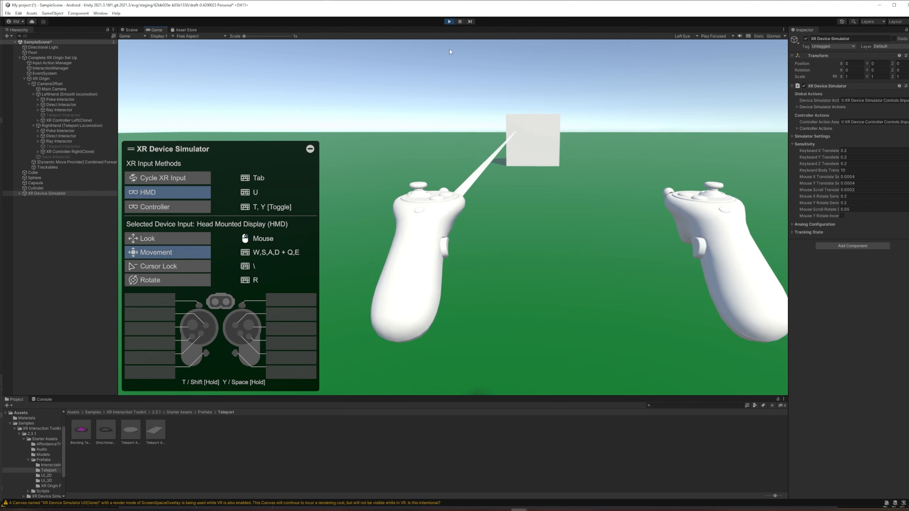
pyautogui.press('q')
pyautogui.press('e')
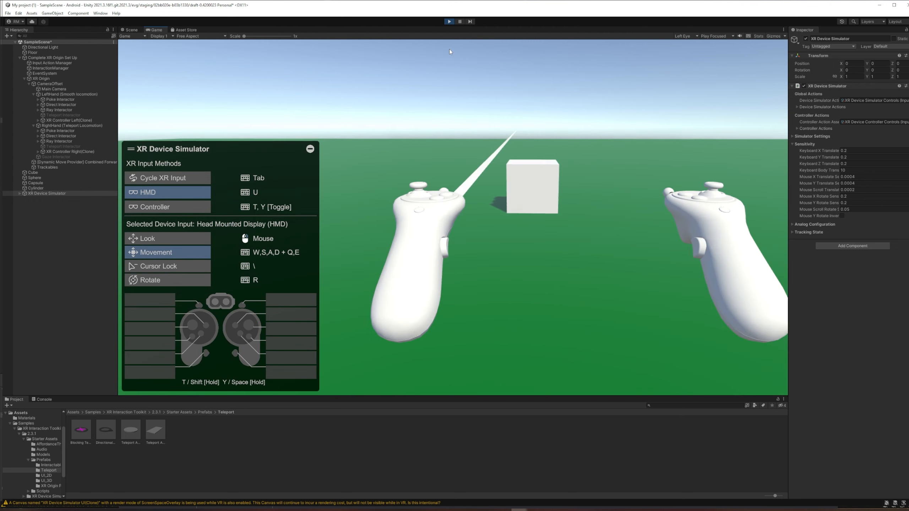
pyautogui.press('q')
pyautogui.press('e')
pyautogui.press('q')
pyautogui.press('e')
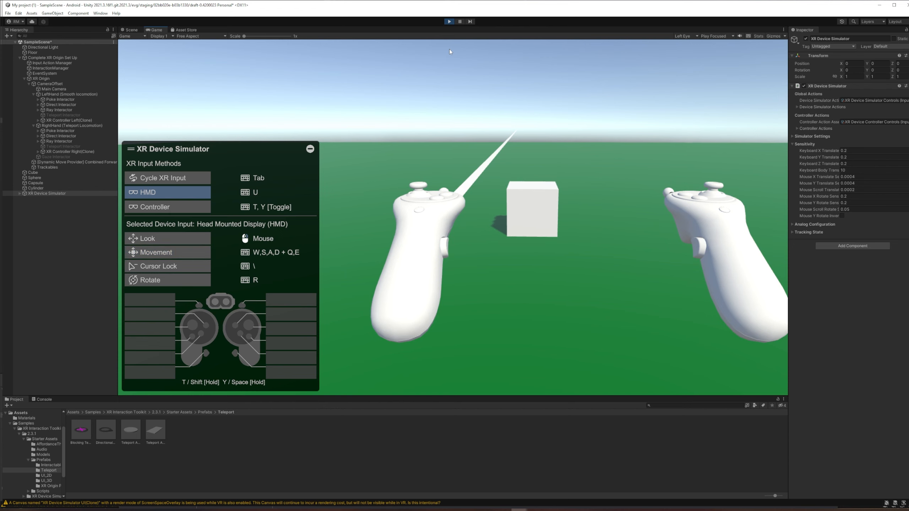
pyautogui.press('e')
pyautogui.press('q')
pyautogui.press('e')
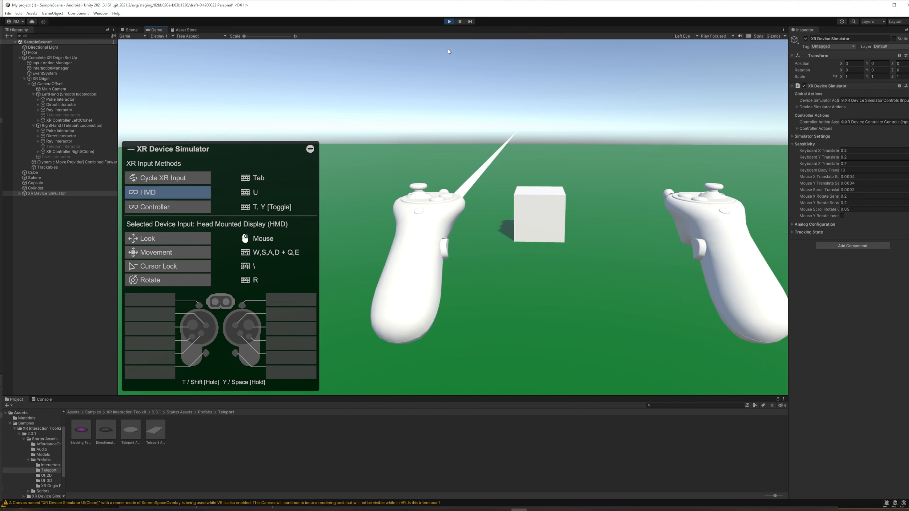
pyautogui.moveTo(447, 48)
pyautogui.mouseDown(button='right')
pyautogui.moveTo(583, 61)
pyautogui.moveTo(453, 66)
pyautogui.mouseUp(button='right')
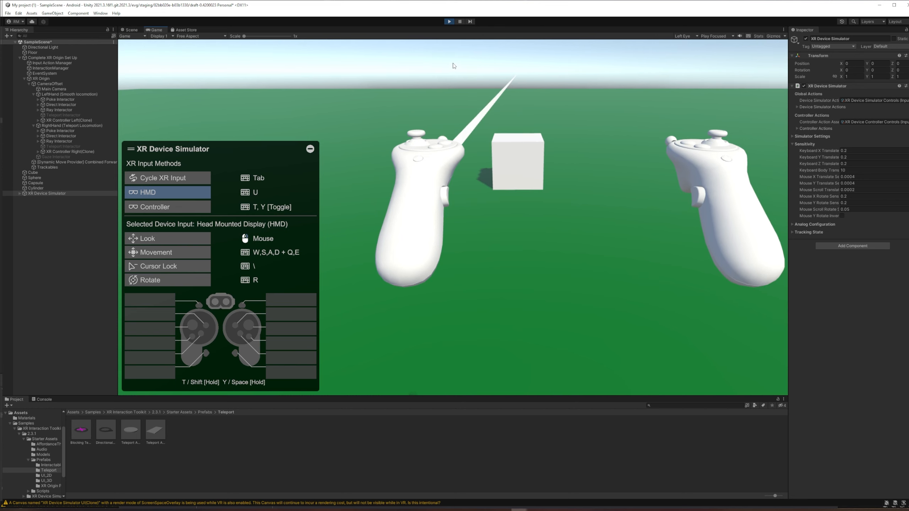
# Switch the simulator to the right controller, aim it at the floor and test teleporting beside the cube
pyautogui.press('y')
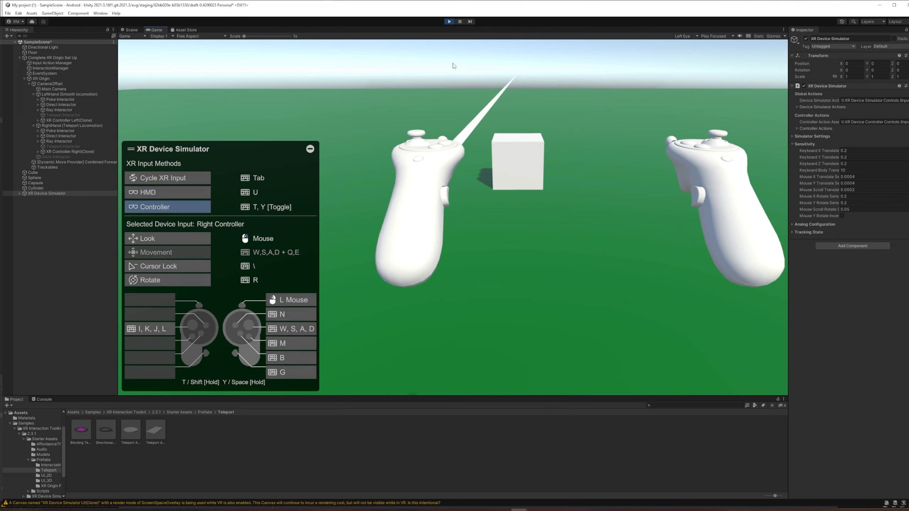
pyautogui.moveTo(455, 66); pyautogui.dragTo(431, 77, button='right')
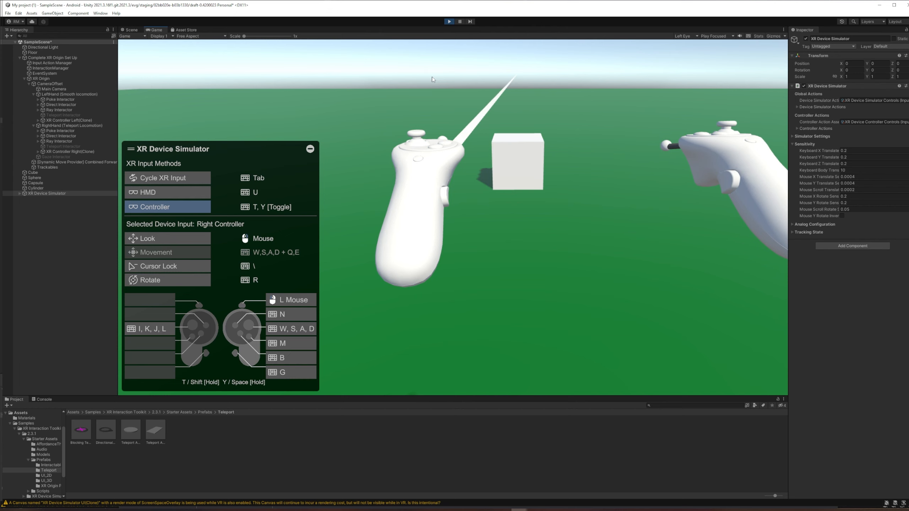
pyautogui.moveTo(433, 79); pyautogui.dragTo(451, 80, button='right')
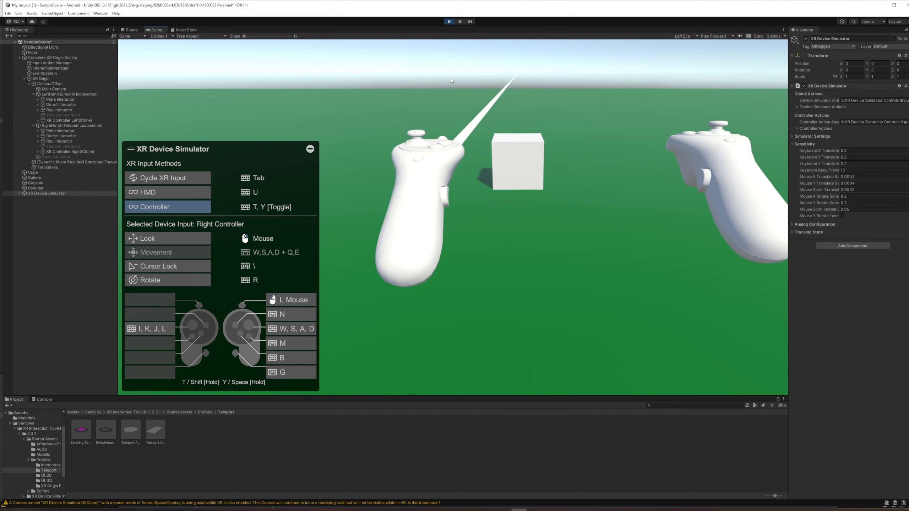
pyautogui.press('w')
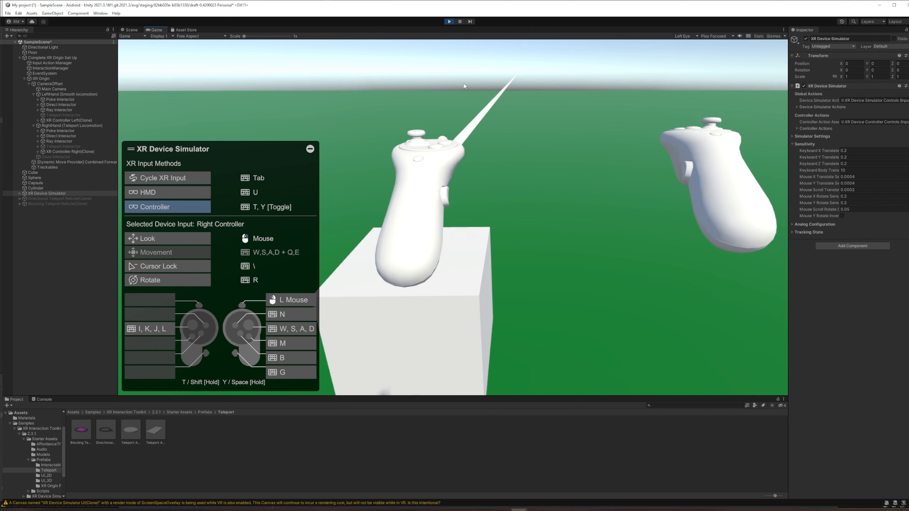
pyautogui.press('w')
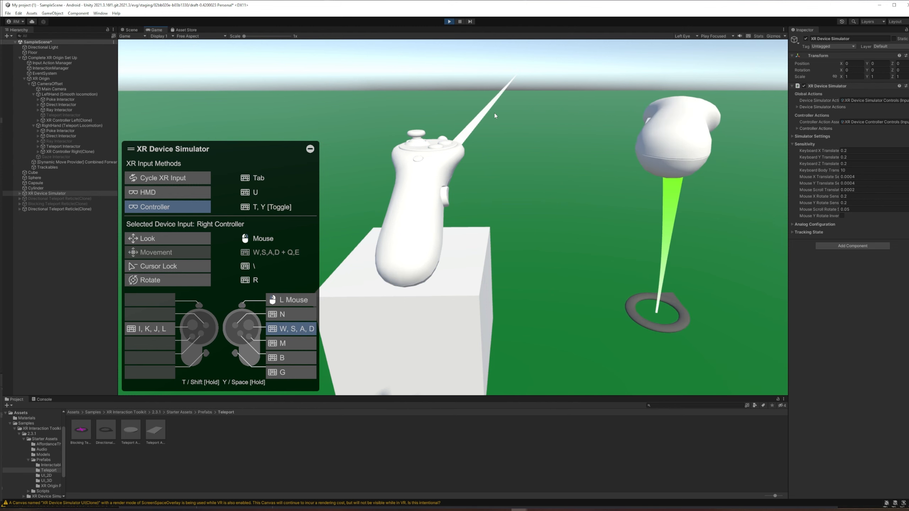